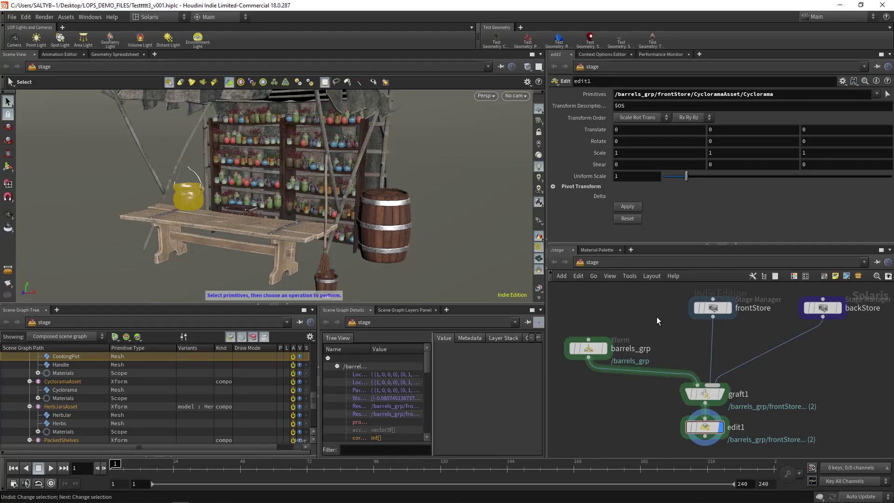
Inspect the asset lists of the frontStore and backStore stage managers
{"action": "middle_click_drag", "start_coordinate": [652, 317], "coordinate": [629, 341]}
{"action": "left_click_drag", "start_coordinate": [619, 310], "coordinate": [717, 355]}
{"action": "middle_click_drag", "start_coordinate": [696, 310], "coordinate": [645, 320]}
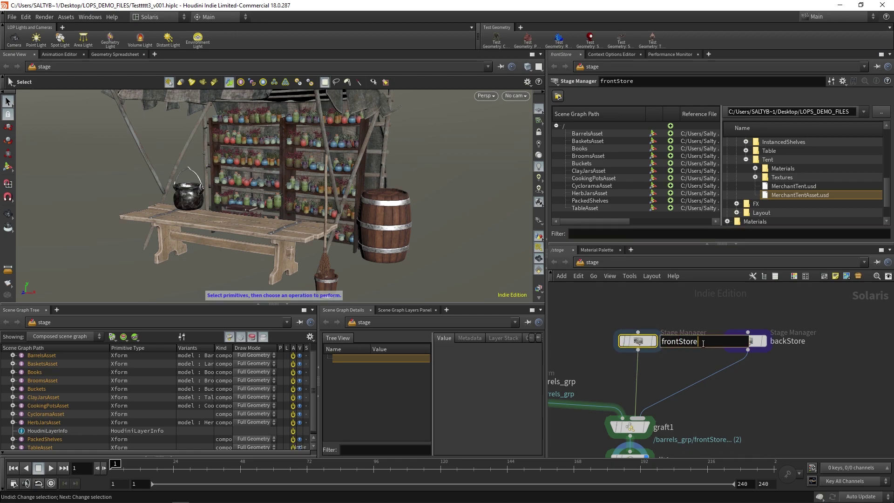
{"action": "left_click_drag", "start_coordinate": [657, 303], "coordinate": [593, 360]}
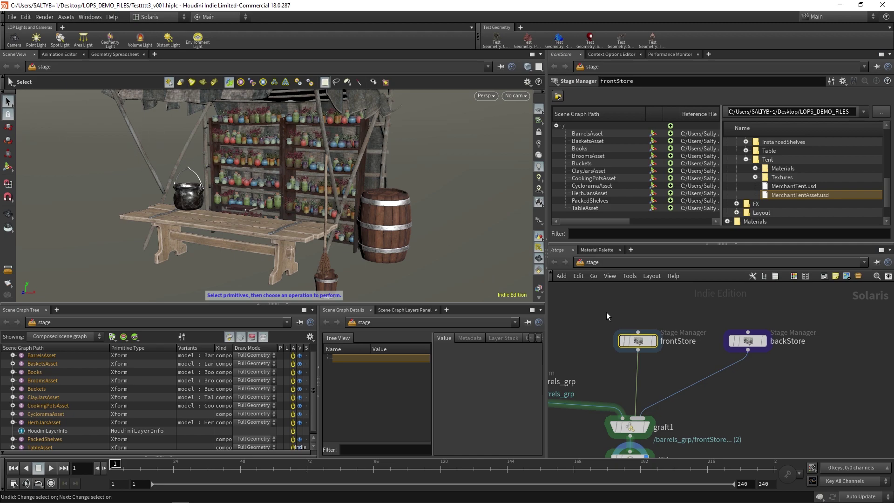
{"action": "left_click_drag", "start_coordinate": [711, 303], "coordinate": [759, 367]}
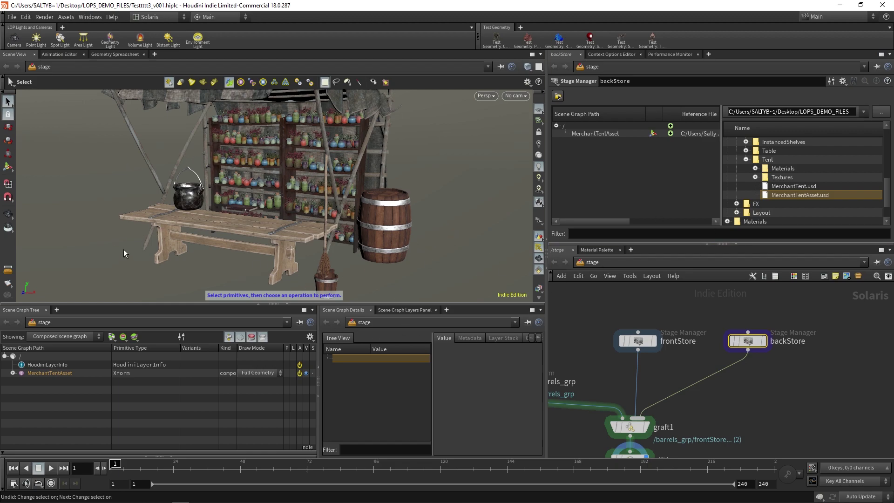
{"action": "key", "text": "h"}
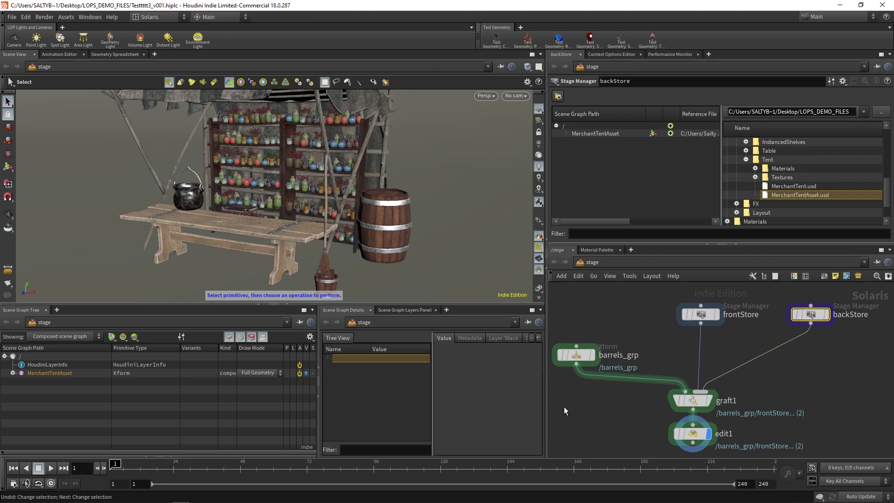
Select the cooking pot and its handle on the table in the viewport, leaving the cyclorama backdrop unselected
{"action": "key", "text": "Escape"}
{"action": "scroll", "coordinate": [203, 191], "scroll_direction": "up", "scroll_amount": 5}
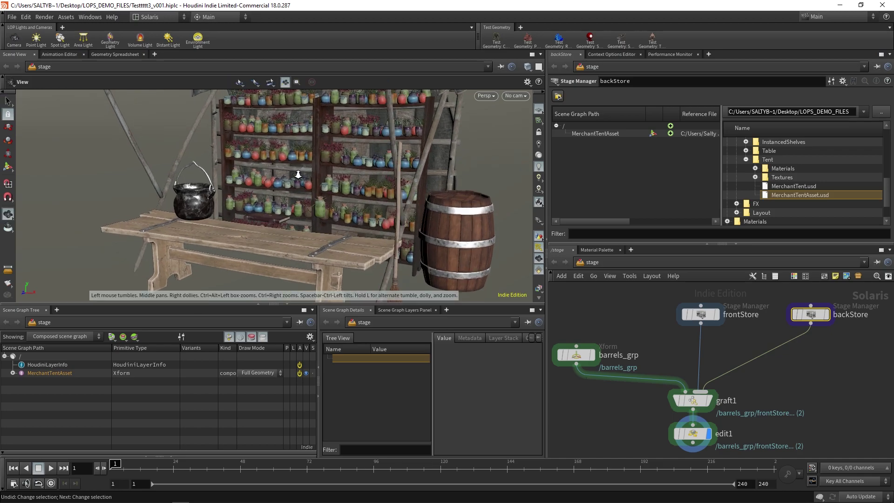
{"action": "left_click_drag", "start_coordinate": [203, 191], "coordinate": [175, 192], "text": "alt"}
{"action": "middle_click_drag", "start_coordinate": [175, 192], "coordinate": [206, 193], "text": "alt"}
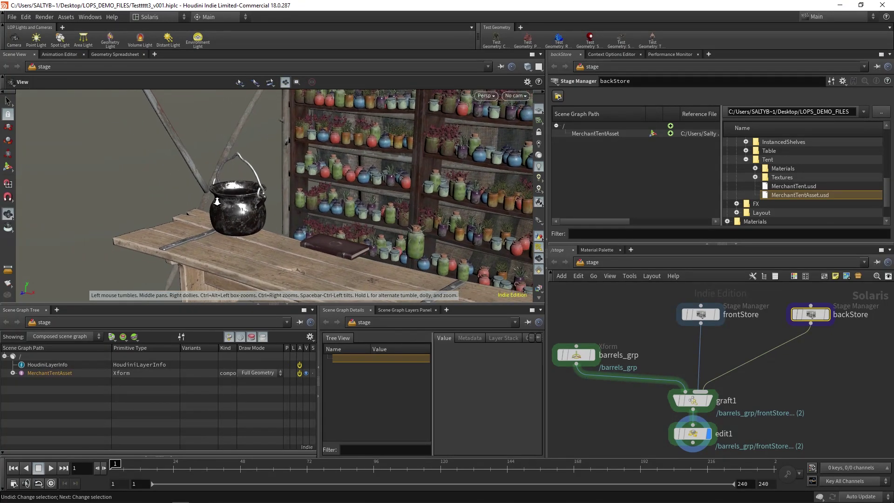
{"action": "left_click_drag", "start_coordinate": [206, 193], "coordinate": [232, 200], "text": "alt"}
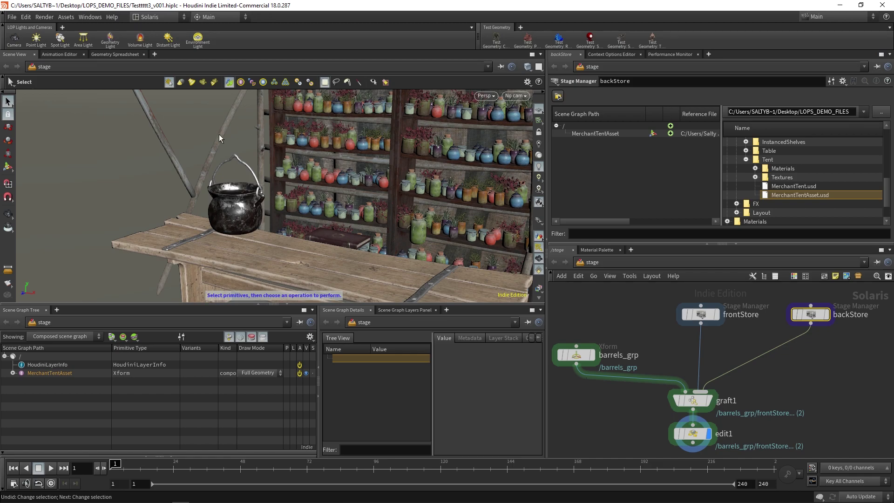
{"action": "left_click_drag", "start_coordinate": [243, 215], "coordinate": [254, 188], "text": "alt"}
{"action": "scroll", "coordinate": [239, 219], "scroll_direction": "up", "scroll_amount": 3}
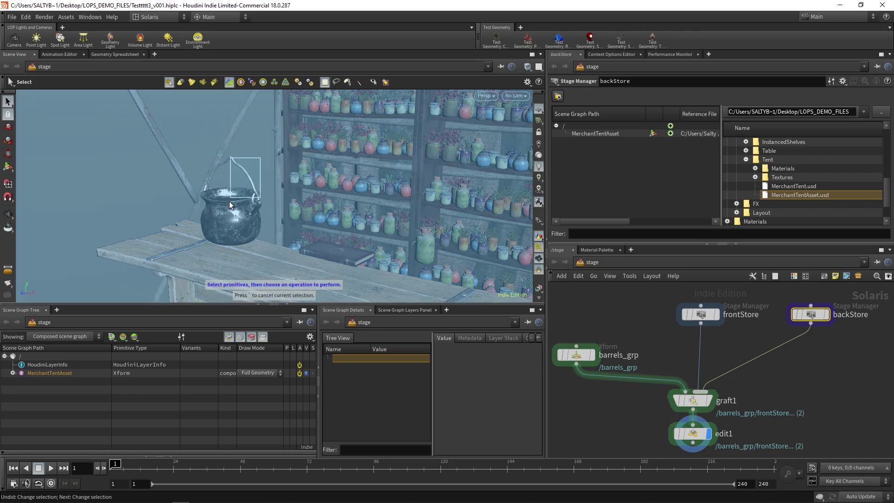
{"action": "left_click", "coordinate": [235, 193]}
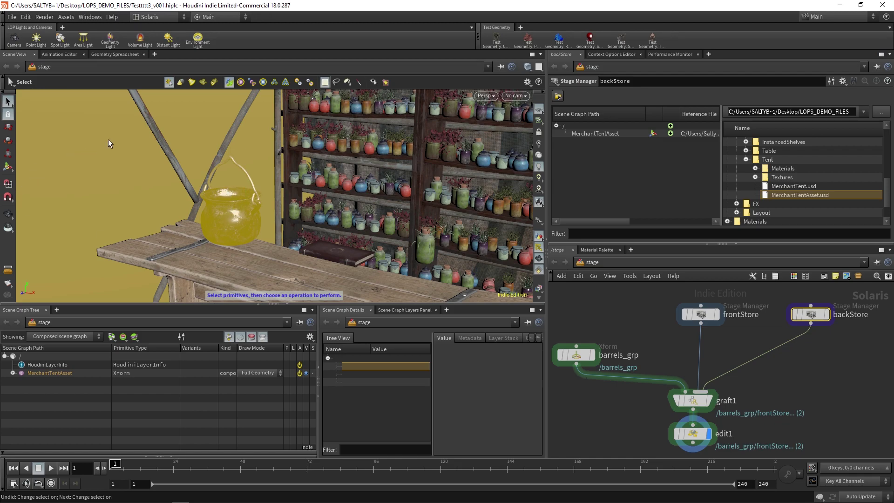
{"action": "left_click_drag", "start_coordinate": [100, 123], "coordinate": [191, 297]}
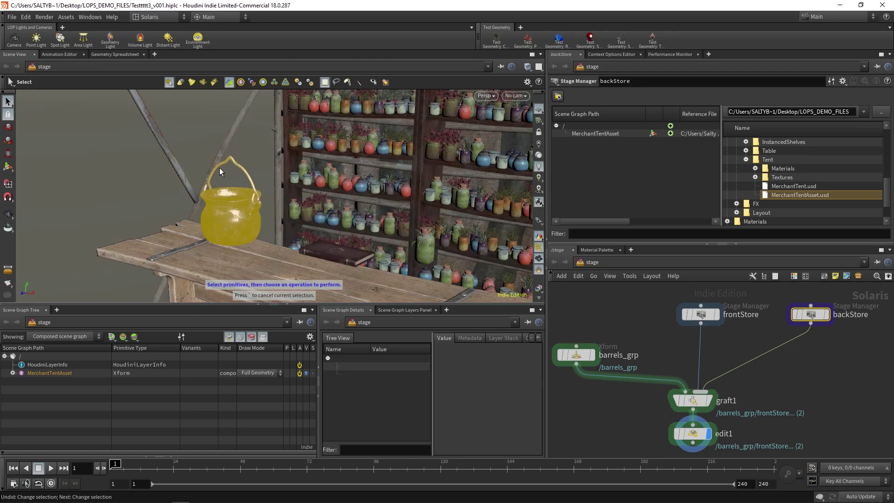
{"action": "key", "text": "t"}
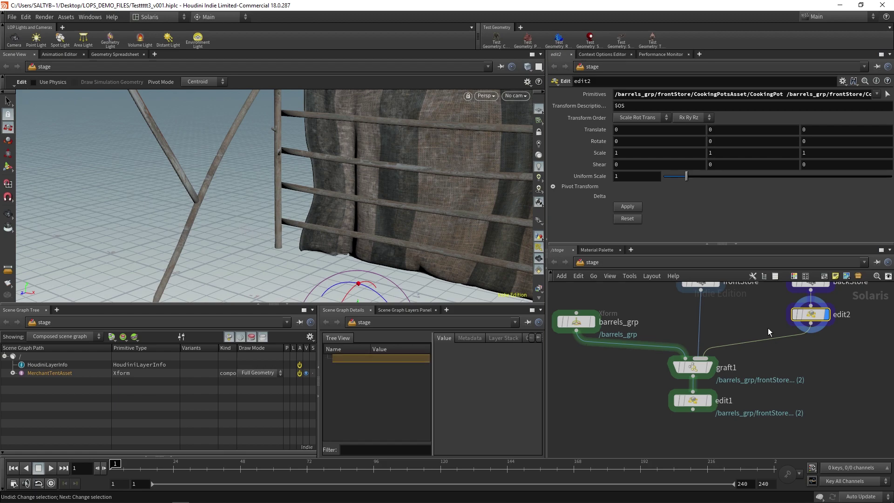
{"action": "middle_click_drag", "start_coordinate": [767, 327], "coordinate": [719, 369]}
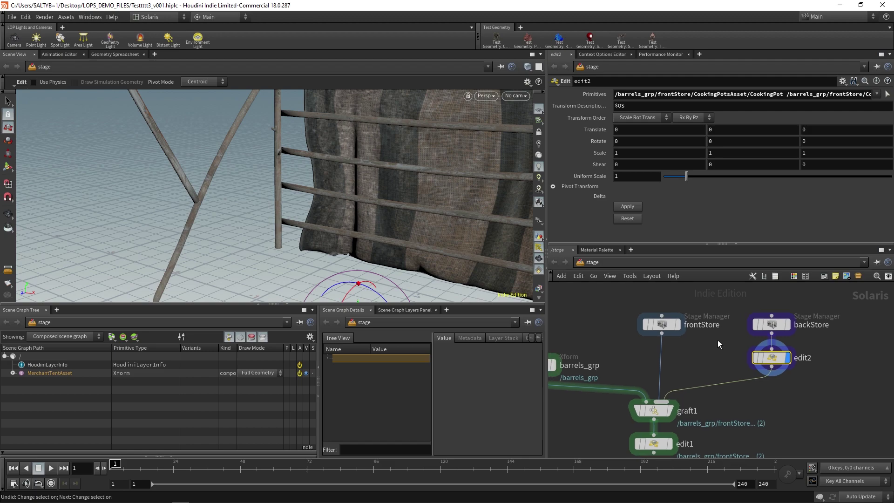
{"action": "key", "text": "h"}
{"action": "left_click", "coordinate": [781, 329]}
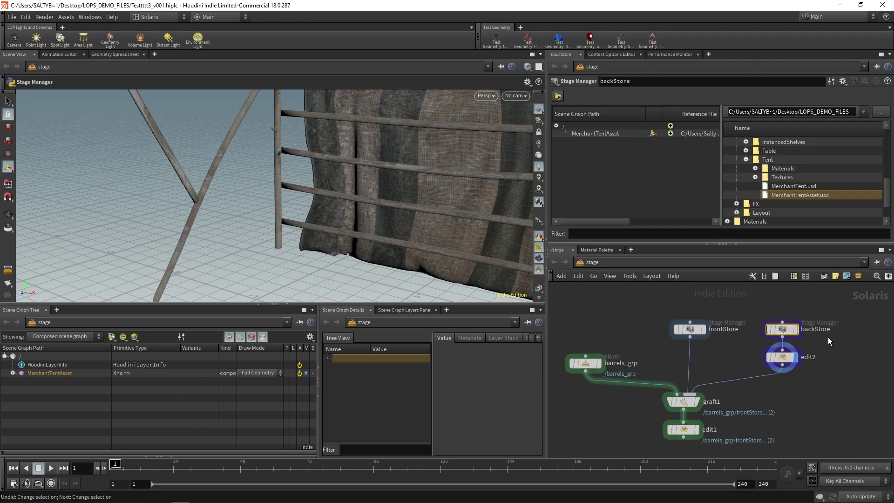
{"action": "middle_click_drag", "start_coordinate": [715, 353], "coordinate": [710, 339]}
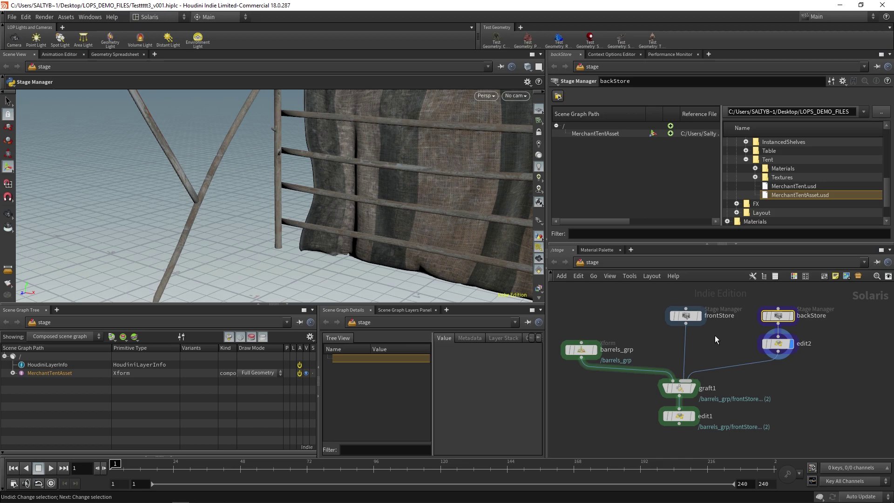
{"action": "left_click_drag", "start_coordinate": [717, 339], "coordinate": [871, 365]}
{"action": "key", "text": "Delete"}
{"action": "middle_click_drag", "start_coordinate": [809, 363], "coordinate": [822, 345]}
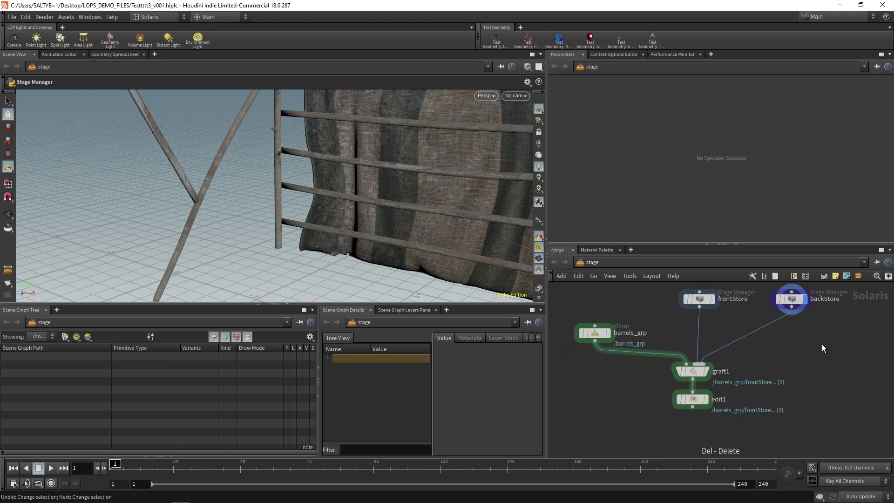
Select and display the edit1 node and align it beneath graft1
{"action": "left_click_drag", "start_coordinate": [840, 394], "coordinate": [709, 402]}
{"action": "left_click", "coordinate": [706, 400]}
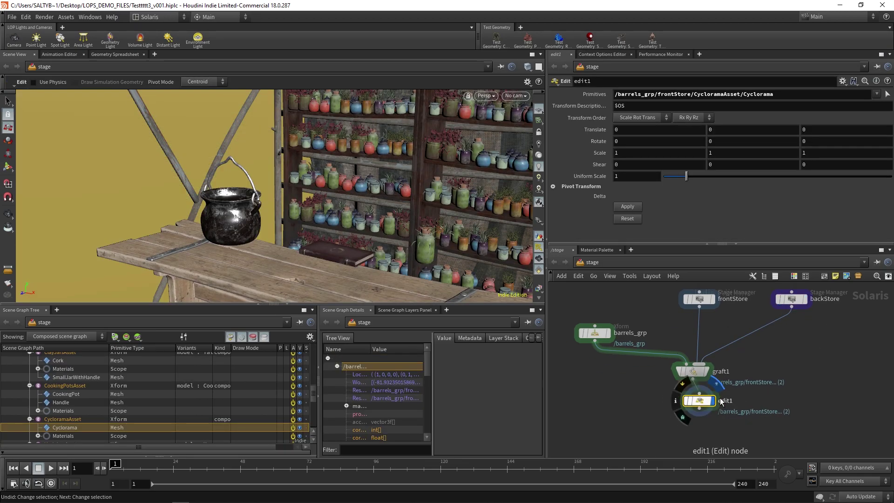
{"action": "left_click_drag", "start_coordinate": [785, 395], "coordinate": [692, 402]}
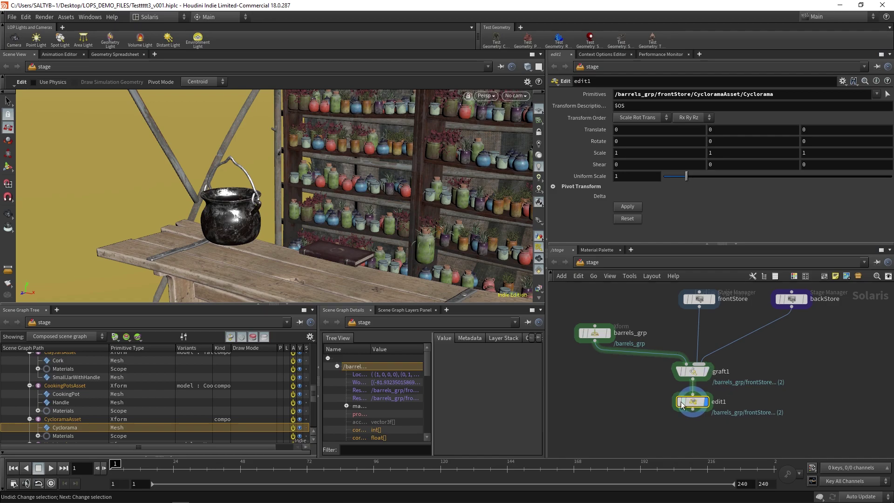
Undo the selection changes to bring back the CookingPot and Handle selection
{"action": "middle_click_drag", "start_coordinate": [242, 194], "coordinate": [236, 202], "text": "alt"}
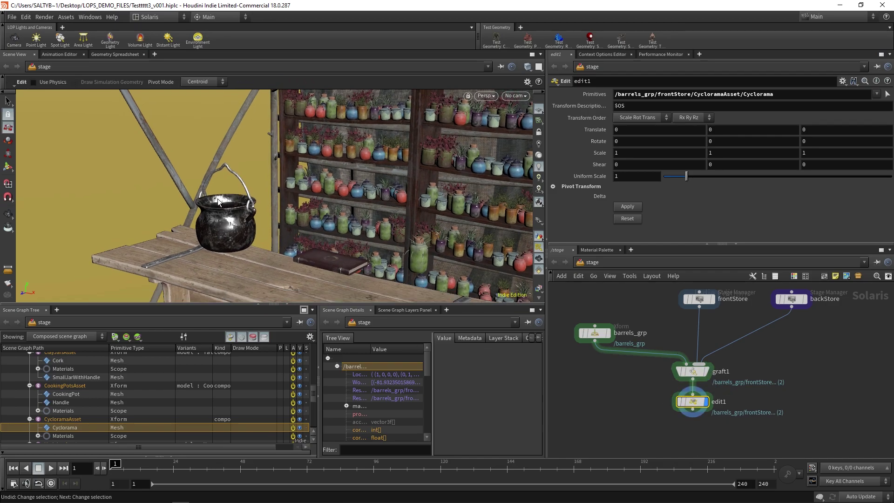
{"action": "key", "text": "s"}
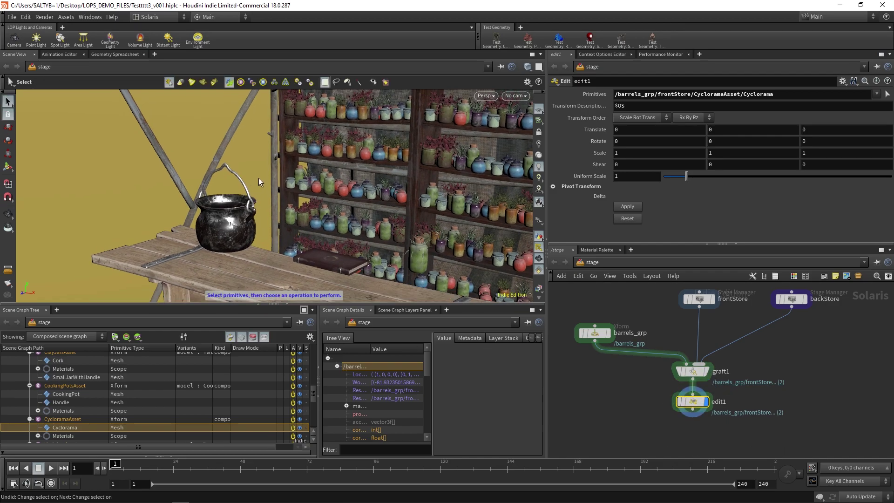
{"action": "key", "text": "ctrl+z"}
{"action": "key", "text": "ctrl+z"}
{"action": "middle_click_drag", "start_coordinate": [265, 240], "coordinate": [256, 235], "text": "alt"}
{"action": "key", "text": "t"}
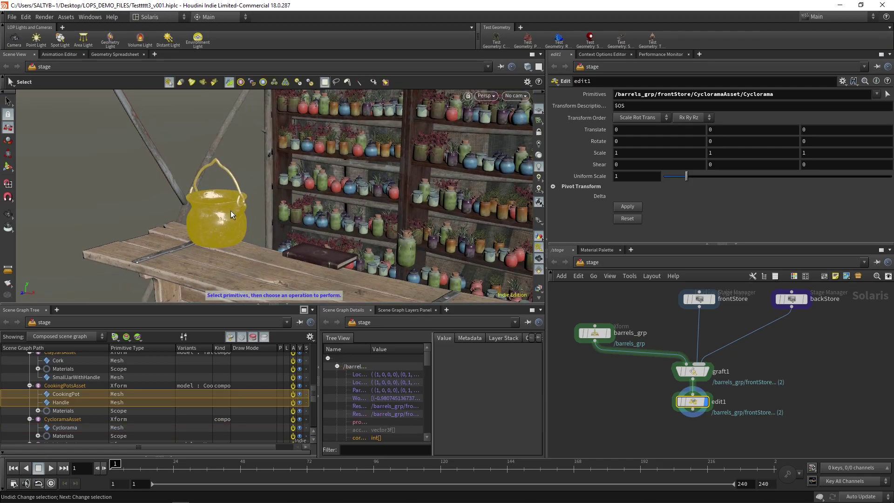
Assign the selected CookingPot and Handle to edit1 as its primitives and enable Use Physics for the edit
{"action": "key", "text": "Escape"}
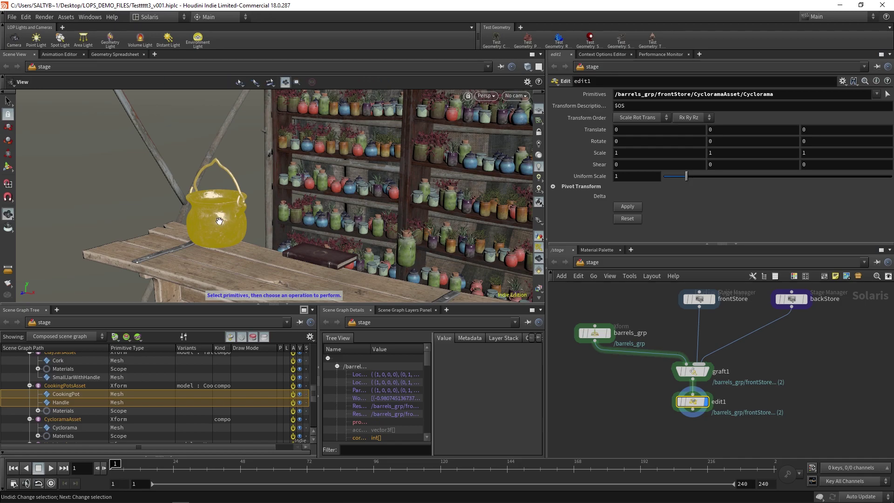
{"action": "mouse_move", "coordinate": [223, 212]}
{"action": "left_mouse_down"}
{"action": "mouse_move", "coordinate": [230, 232]}
{"action": "mouse_move", "coordinate": [216, 217]}
{"action": "left_mouse_up"}
{"action": "key", "text": "s"}
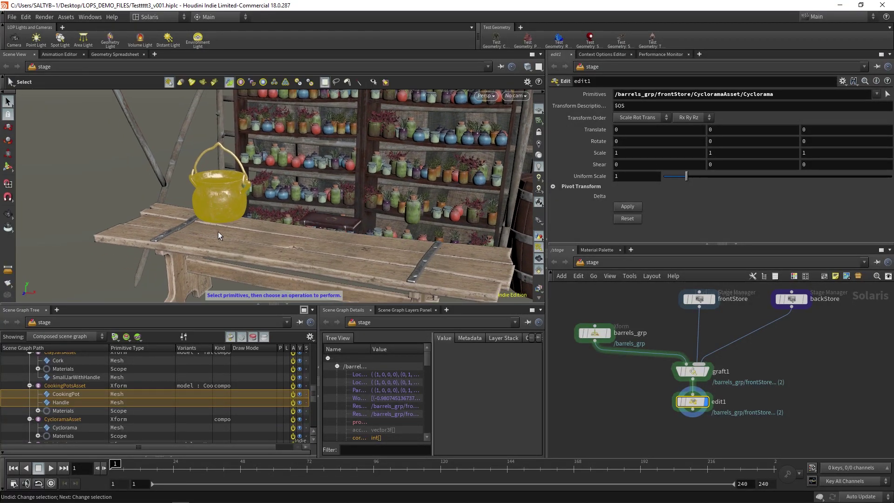
{"action": "key", "text": "Escape"}
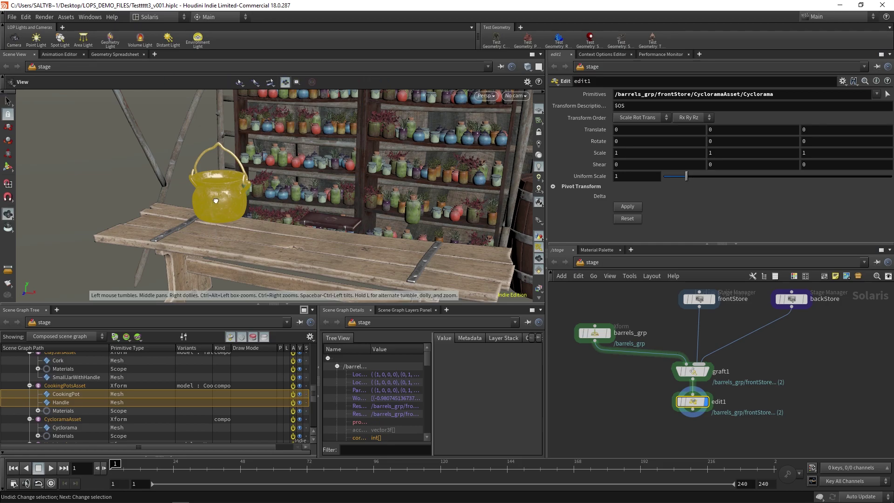
{"action": "mouse_move", "coordinate": [214, 207]}
{"action": "left_mouse_down"}
{"action": "mouse_move", "coordinate": [150, 245]}
{"action": "mouse_move", "coordinate": [223, 200]}
{"action": "mouse_move", "coordinate": [284, 179]}
{"action": "mouse_move", "coordinate": [217, 203]}
{"action": "left_mouse_up"}
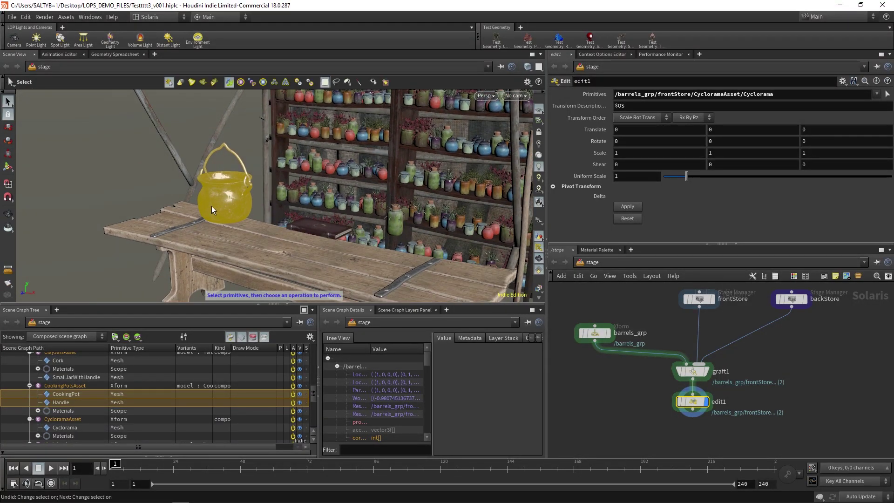
{"action": "key", "text": "Return"}
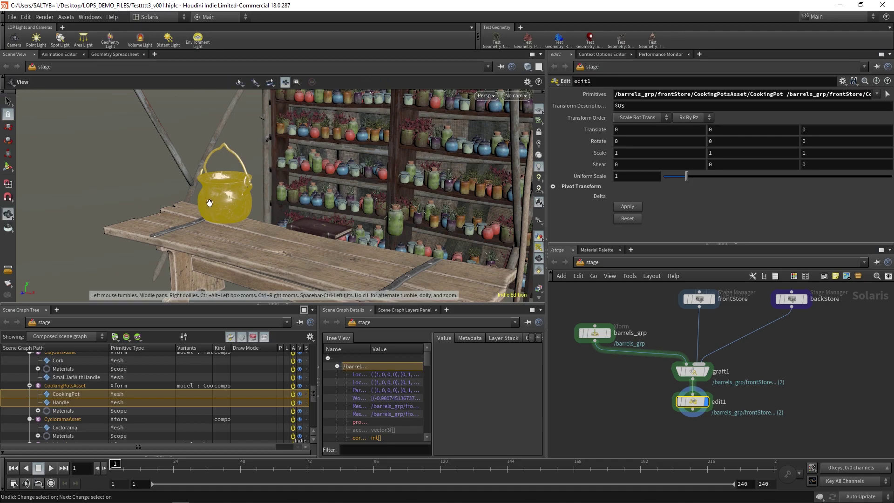
{"action": "key", "text": "Return"}
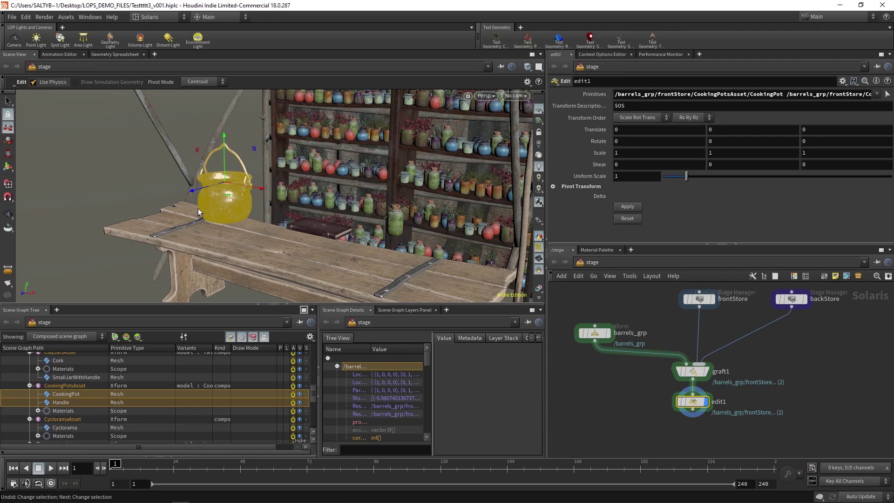
Try to move the separate pot and handle meshes over the tabletop with physics, and undo the move
{"action": "left_click", "coordinate": [232, 209]}
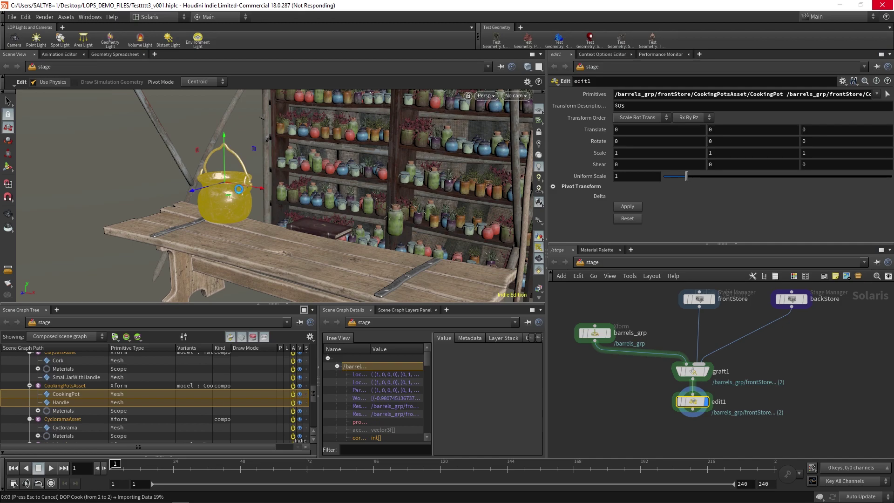
{"action": "left_click_drag", "start_coordinate": [239, 190], "coordinate": [192, 110], "text": "alt"}
{"action": "key", "text": "Escape"}
{"action": "key", "text": "Escape"}
{"action": "key", "text": "ctrl+z"}
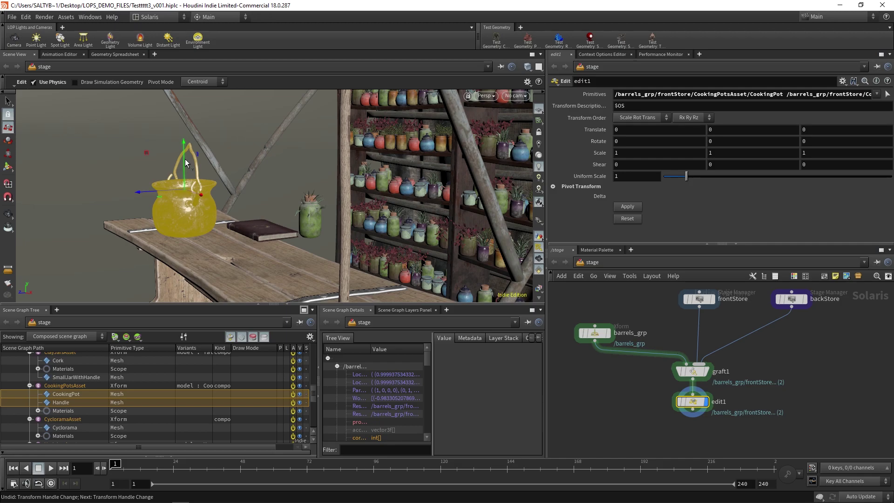
{"action": "key", "text": "Escape"}
{"action": "left_click_drag", "start_coordinate": [185, 158], "coordinate": [253, 166]}
{"action": "key", "text": "Escape"}
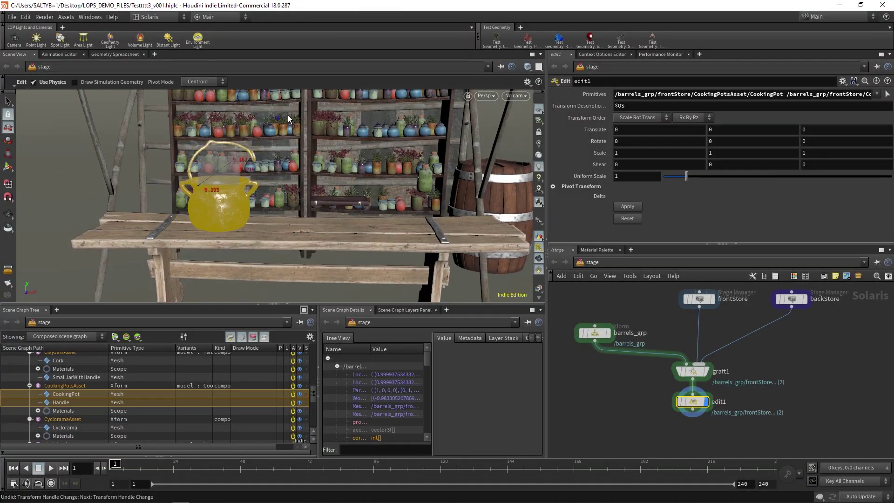
{"action": "left_click_drag", "start_coordinate": [288, 115], "coordinate": [249, 195]}
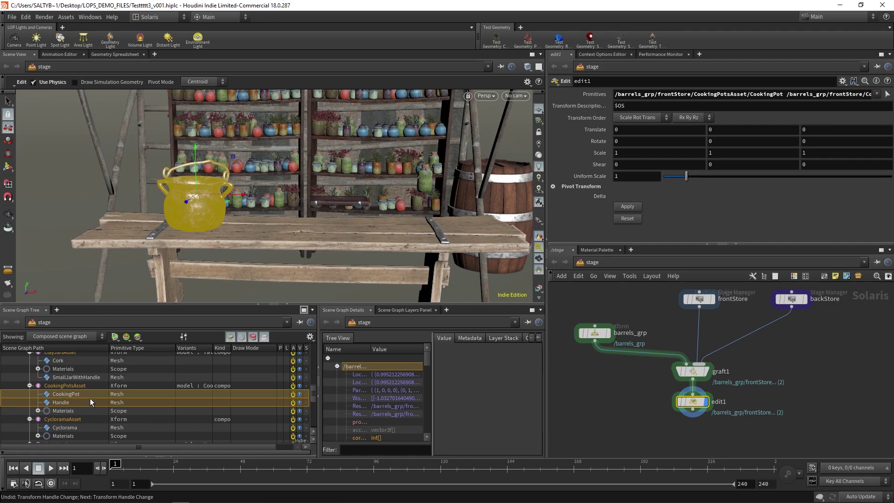
{"action": "key", "text": "ctrl+z"}
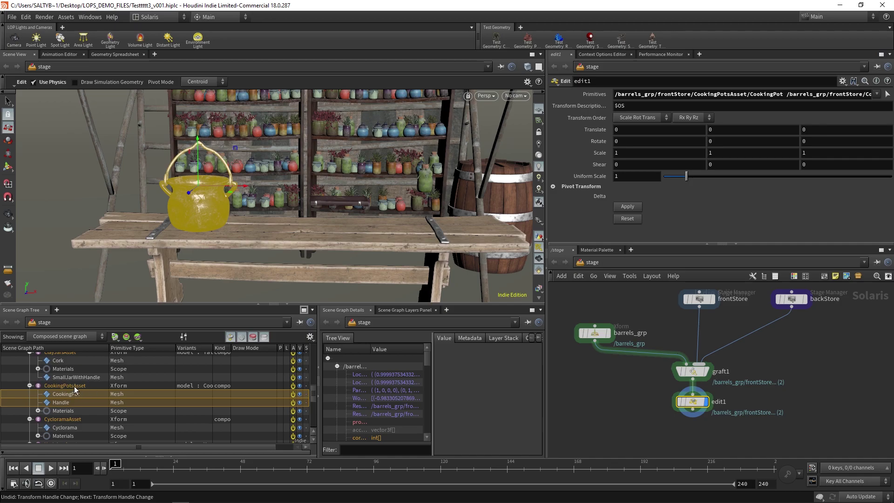
Select the whole CookingPotsAsset in the scene graph and make it the edited primitive of edit1
{"action": "left_click", "coordinate": [60, 385]}
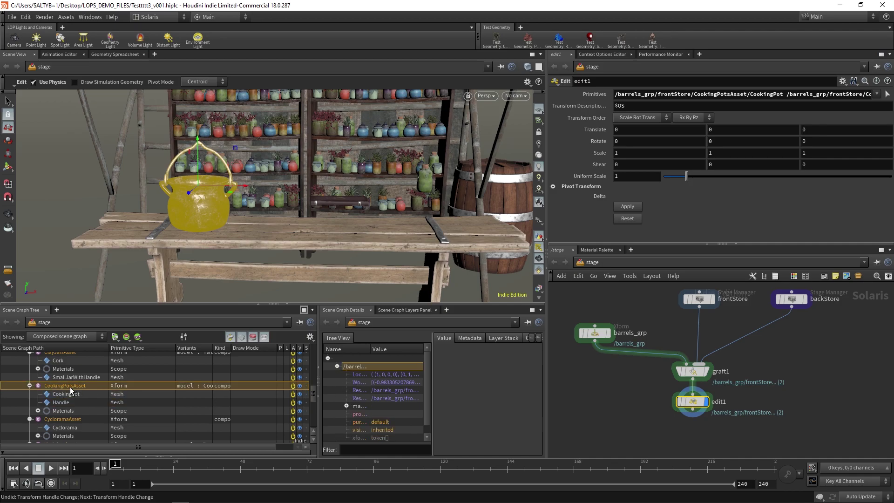
{"action": "left_click_drag", "start_coordinate": [235, 148], "coordinate": [186, 138]}
{"action": "key", "text": "ctrl+z"}
{"action": "key", "text": "ctrl+z"}
{"action": "key", "text": "ctrl+z"}
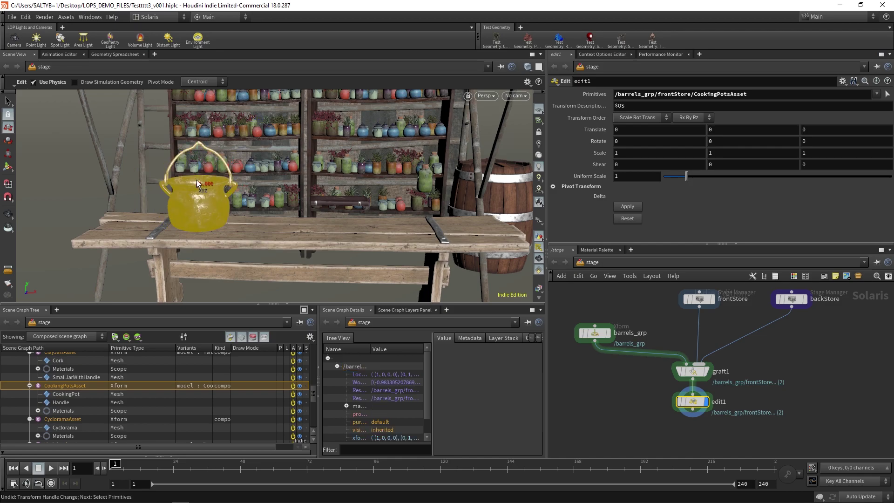
Try to move the whole CookingPotsAsset across the tabletop with physics in edit2, undoing the previous transform changes
{"action": "left_click_drag", "start_coordinate": [190, 199], "coordinate": [65, 184], "text": "alt"}
{"action": "middle_click_drag", "start_coordinate": [65, 184], "coordinate": [207, 176], "text": "alt"}
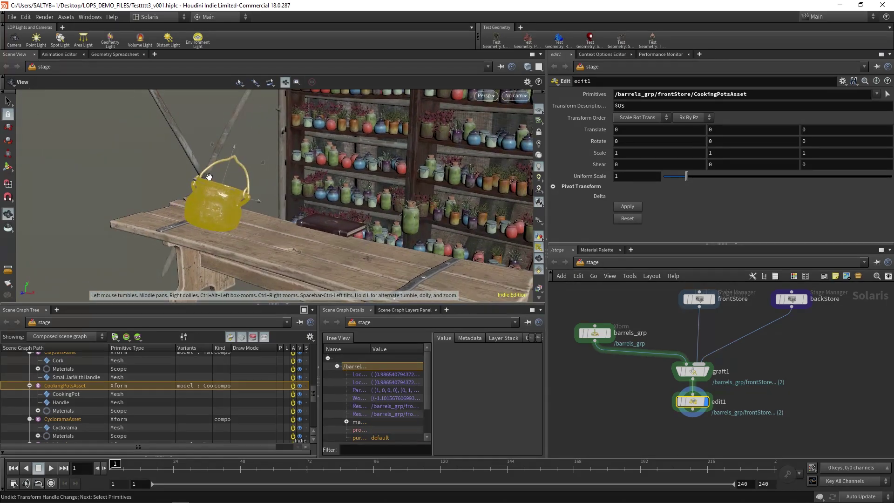
{"action": "key", "text": "ctrl+z"}
{"action": "key", "text": "ctrl+z"}
{"action": "key", "text": "ctrl+z"}
{"action": "key", "text": "ctrl+z"}
{"action": "key", "text": "ctrl+z"}
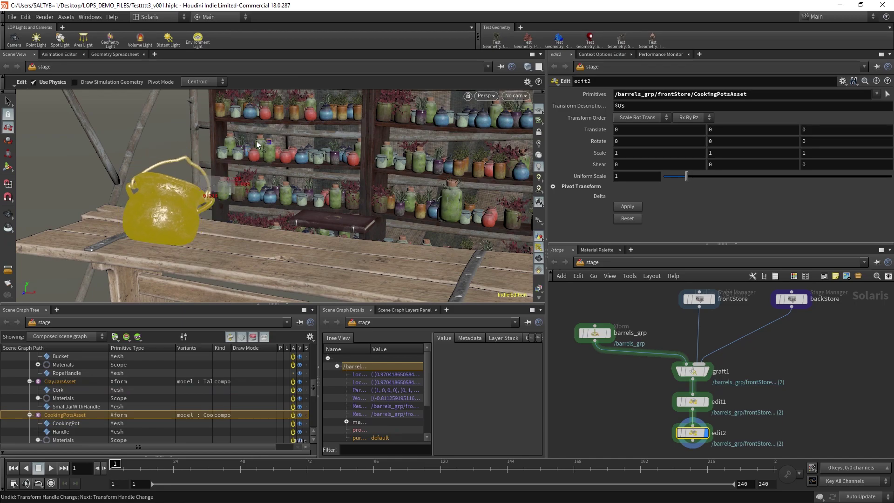
{"action": "left_click_drag", "start_coordinate": [233, 156], "coordinate": [197, 147]}
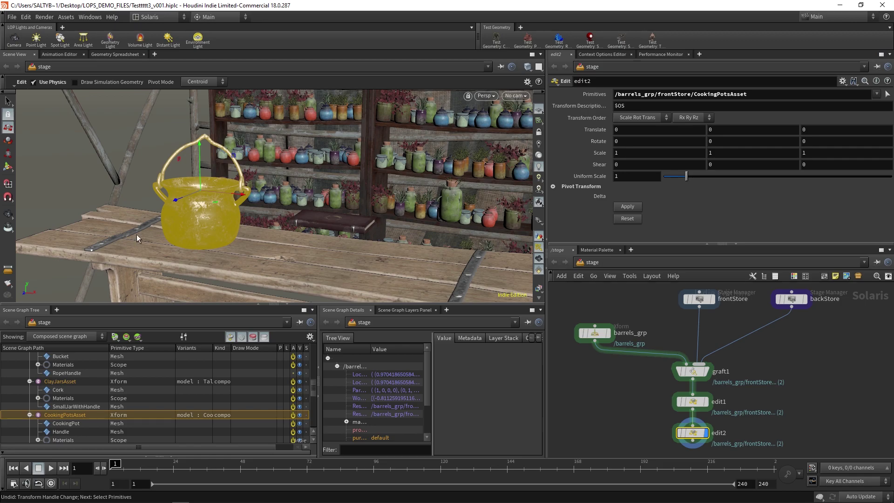
{"action": "left_click_drag", "start_coordinate": [200, 190], "coordinate": [140, 142]}
Make the CookingPot and Handle meshes the primitives of edit2 and try dragging them across the table with physics
{"action": "left_click", "coordinate": [74, 424]}
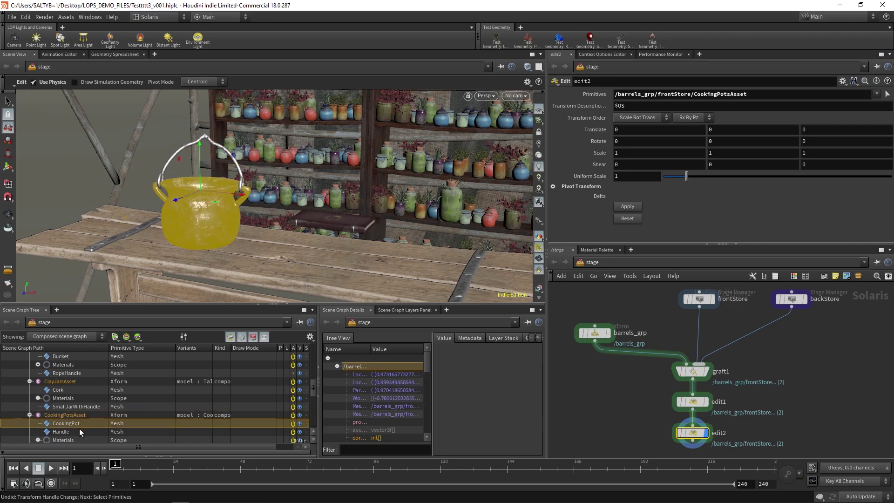
{"action": "left_click", "coordinate": [80, 431], "text": "shift"}
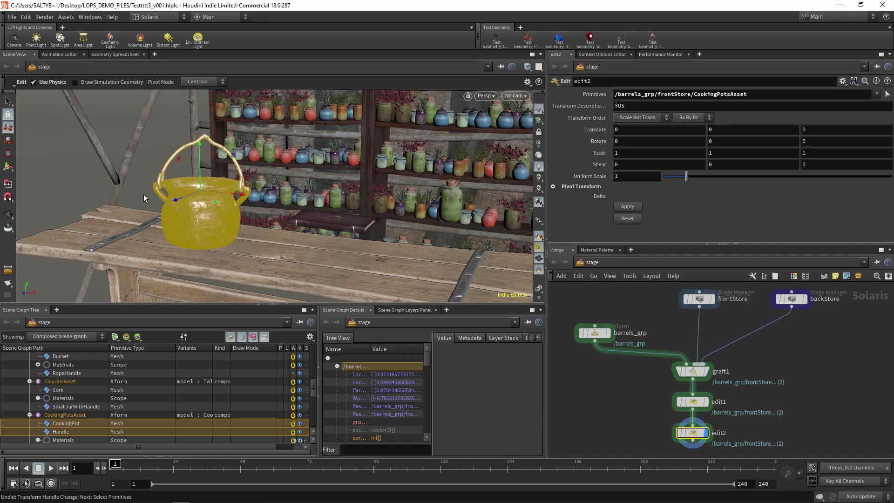
{"action": "left_click_drag", "start_coordinate": [233, 155], "coordinate": [159, 118]}
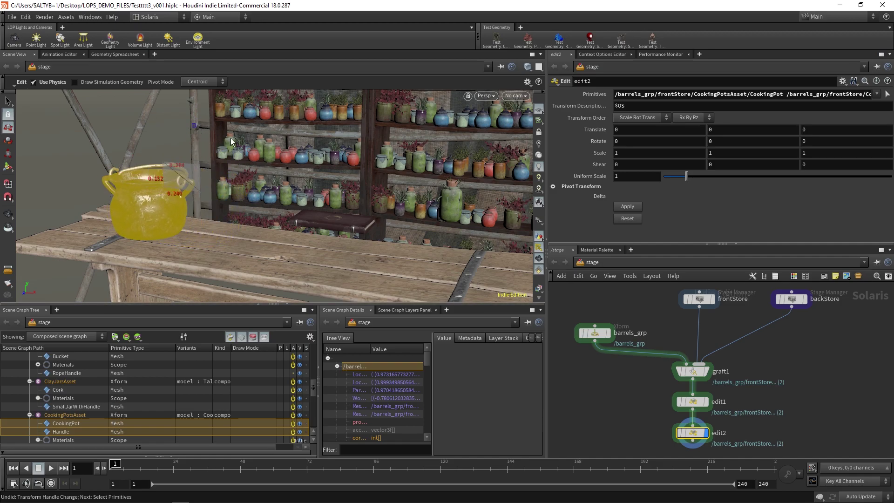
{"action": "left_click_drag", "start_coordinate": [231, 141], "coordinate": [263, 151]}
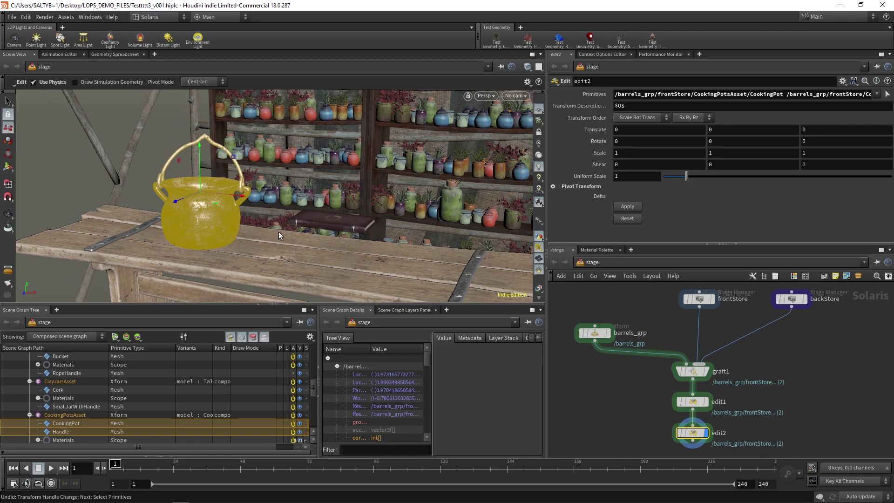
Turn off Use Physics, select only the BookOne mesh on the table, and make it the edited primitive of edit2
{"action": "left_click", "coordinate": [33, 82]}
{"action": "key", "text": "s"}
{"action": "left_click", "coordinate": [337, 223]}
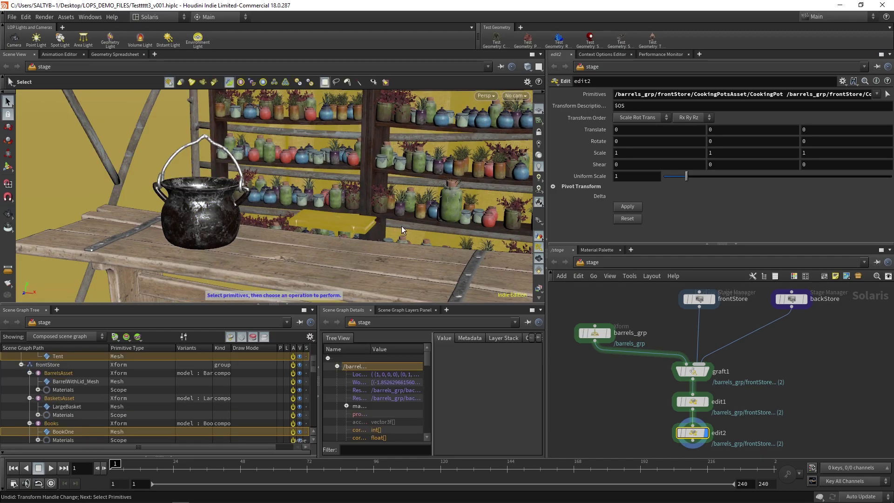
{"action": "left_click_drag", "start_coordinate": [401, 225], "coordinate": [368, 214], "text": "alt"}
{"action": "left_click_drag", "start_coordinate": [332, 172], "coordinate": [388, 204], "text": "ctrl"}
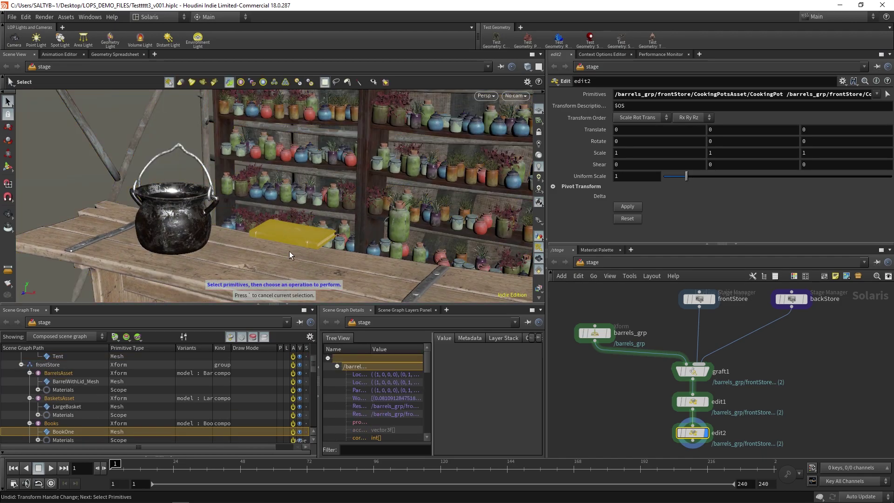
{"action": "key", "text": "t"}
{"action": "key", "text": "Return"}
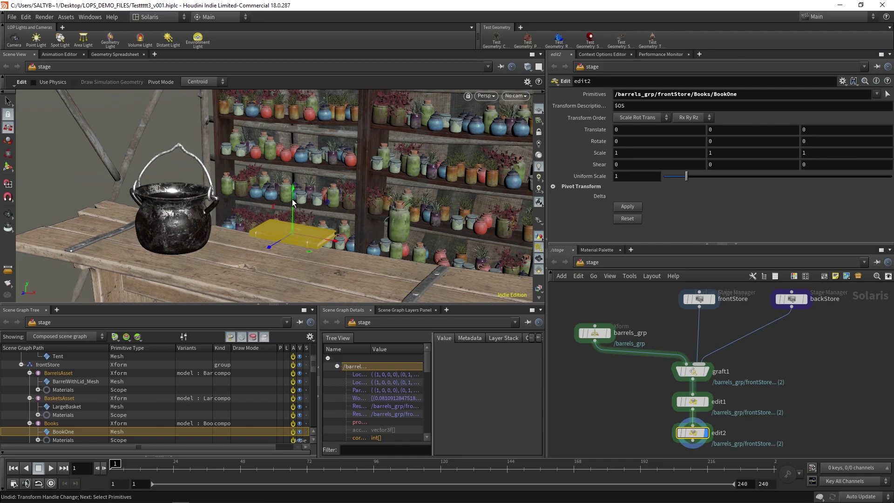
Enable Use Physics for edit2 and shift the BookOne mesh slightly across the tabletop
{"action": "left_click", "coordinate": [56, 82]}
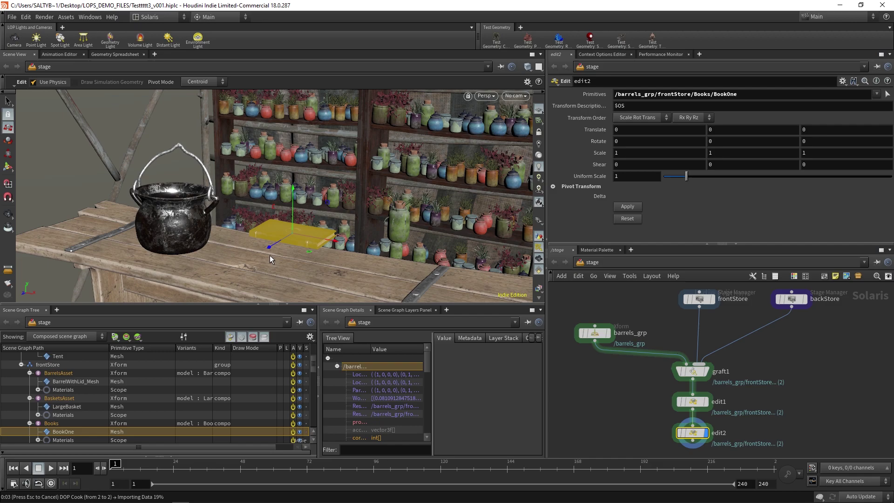
{"action": "left_click_drag", "start_coordinate": [269, 255], "coordinate": [304, 246], "text": "alt"}
{"action": "left_click_drag", "start_coordinate": [341, 194], "coordinate": [366, 198]}
{"action": "left_click_drag", "start_coordinate": [283, 263], "coordinate": [212, 288], "text": "alt"}
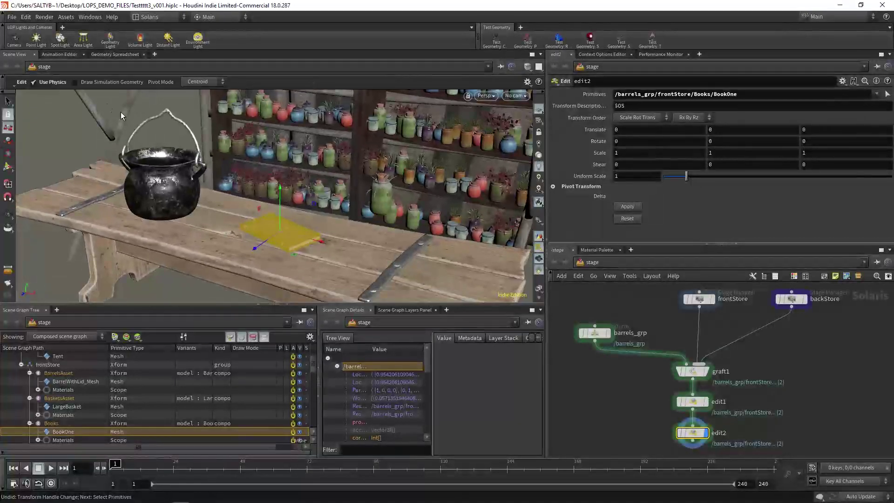
Display the simulation geometry to examine the collision meshes of the pot, book, table and shelves, and hide it again
{"action": "left_click", "coordinate": [110, 83]}
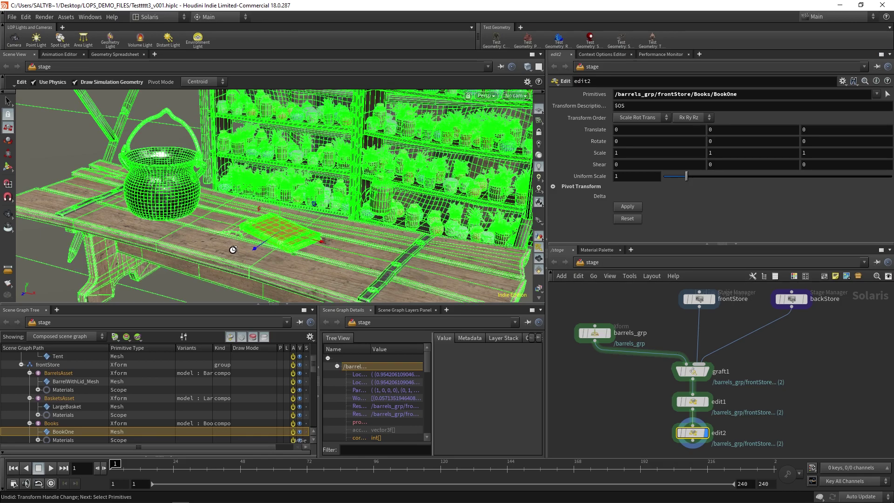
{"action": "key", "text": "Escape"}
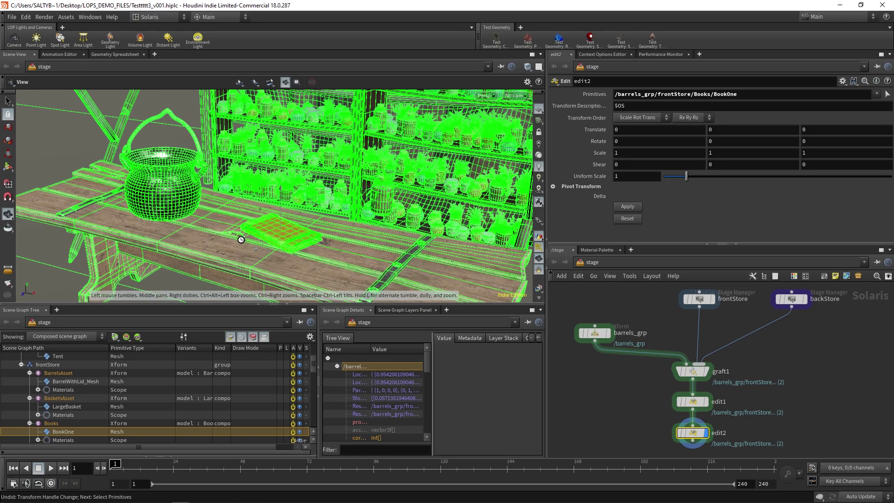
{"action": "key", "text": "Return"}
{"action": "right_click_drag", "start_coordinate": [215, 239], "coordinate": [231, 253], "text": "alt"}
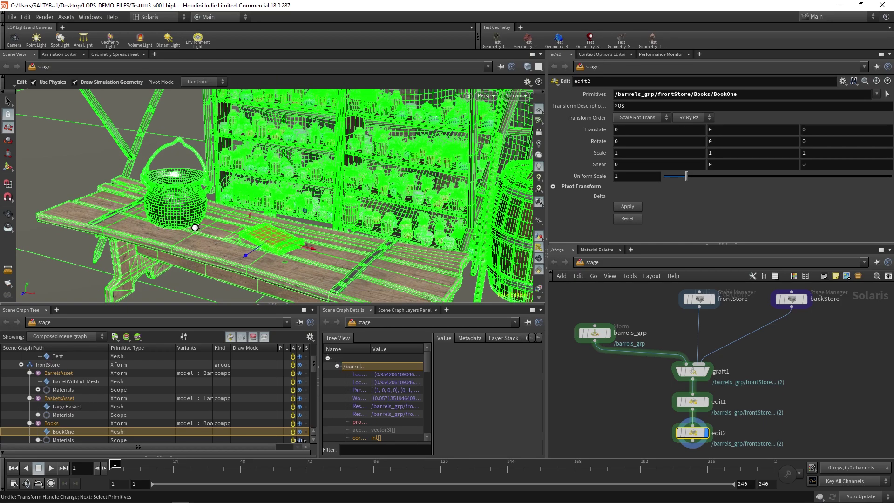
{"action": "left_click_drag", "start_coordinate": [195, 227], "coordinate": [208, 220], "text": "alt"}
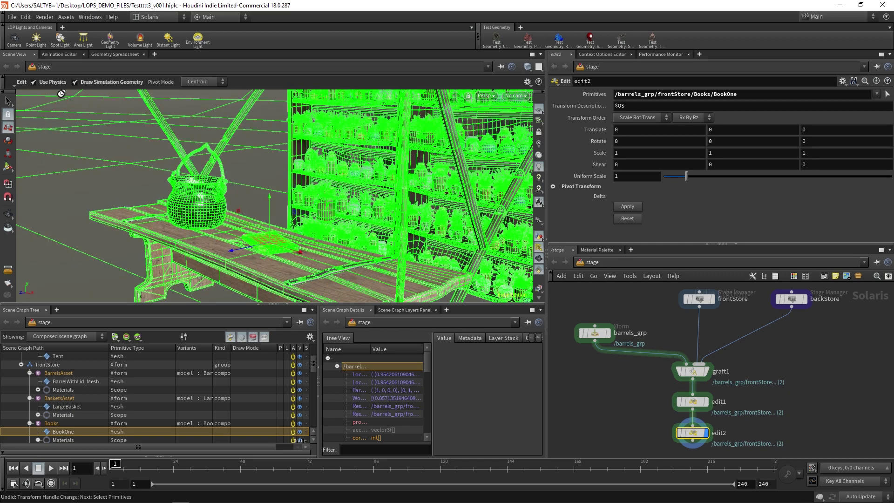
{"action": "left_click", "coordinate": [75, 83]}
{"action": "left_click", "coordinate": [75, 82]}
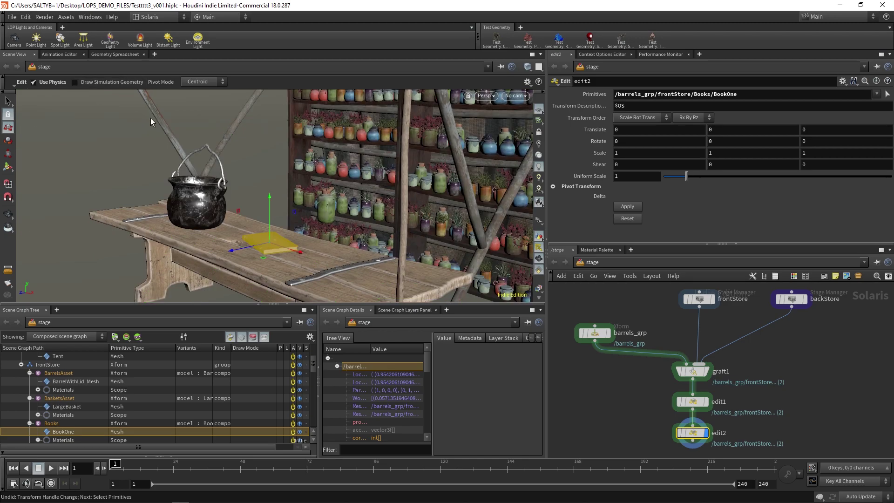
Turn off Use Physics and reposition the book on the tabletop at a translate of about -0.24, 0.002, 0.117
{"action": "left_click_drag", "start_coordinate": [211, 252], "coordinate": [247, 241], "text": "alt"}
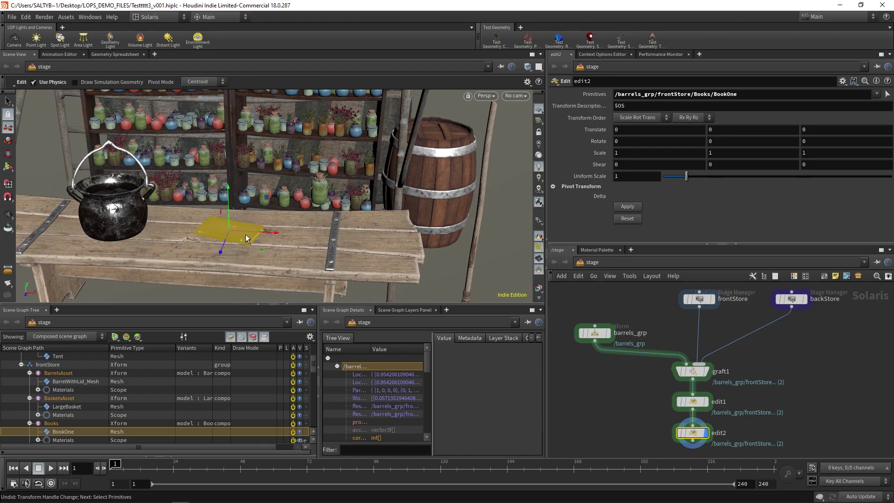
{"action": "left_click_drag", "start_coordinate": [176, 257], "coordinate": [202, 250], "text": "alt"}
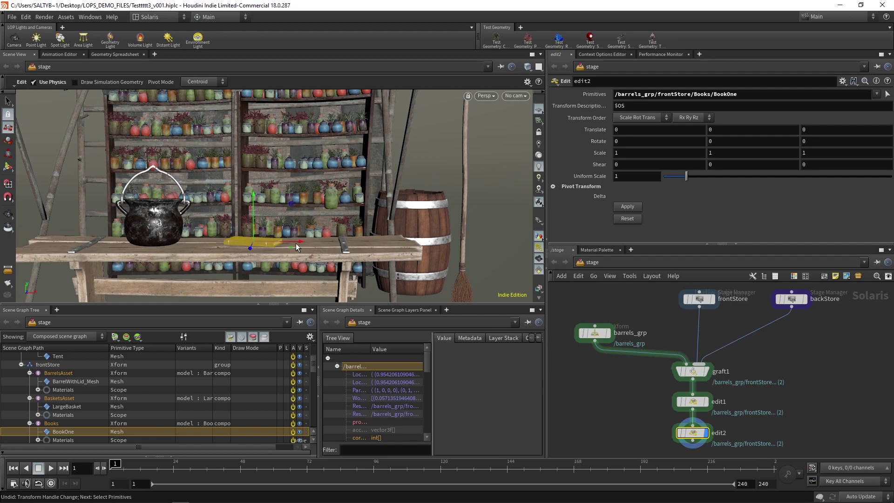
{"action": "left_click_drag", "start_coordinate": [246, 221], "coordinate": [236, 260], "text": "alt"}
{"action": "middle_click_drag", "start_coordinate": [235, 260], "coordinate": [270, 215], "text": "alt"}
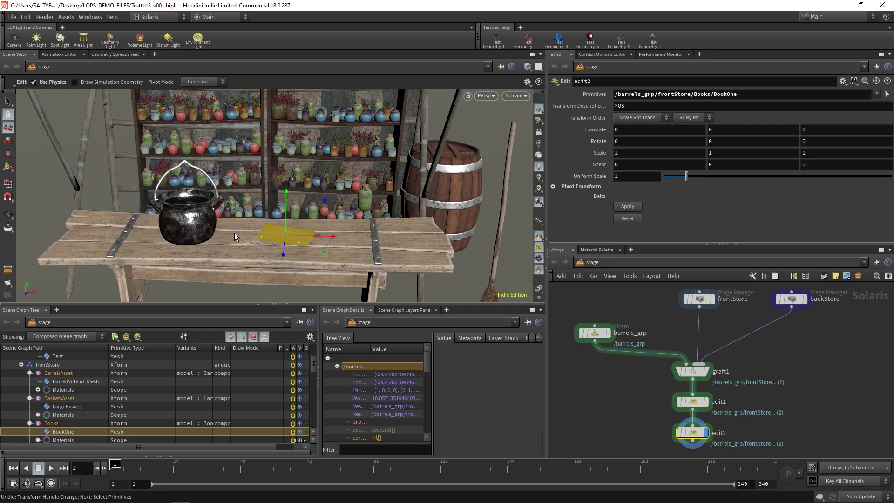
{"action": "left_click", "coordinate": [42, 79]}
{"action": "left_click_drag", "start_coordinate": [225, 279], "coordinate": [182, 248], "text": "alt"}
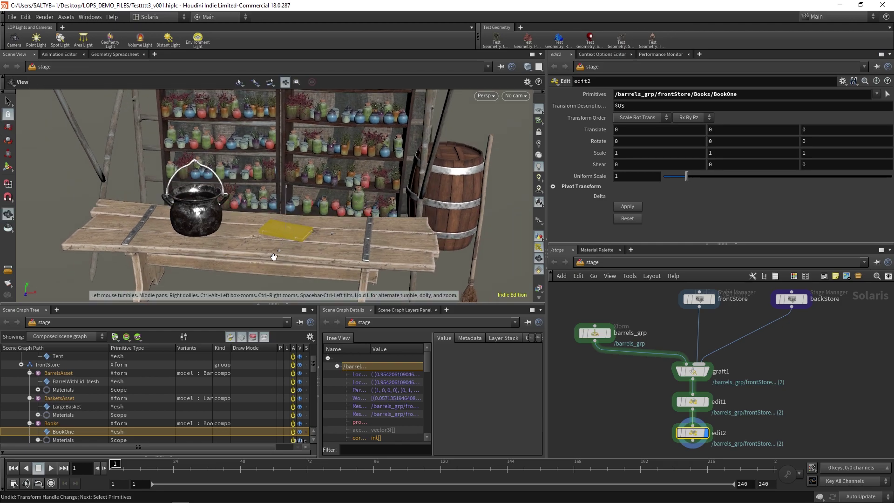
{"action": "left_click_drag", "start_coordinate": [350, 246], "coordinate": [285, 245], "text": "alt"}
{"action": "left_click_drag", "start_coordinate": [284, 245], "coordinate": [311, 219], "text": "alt"}
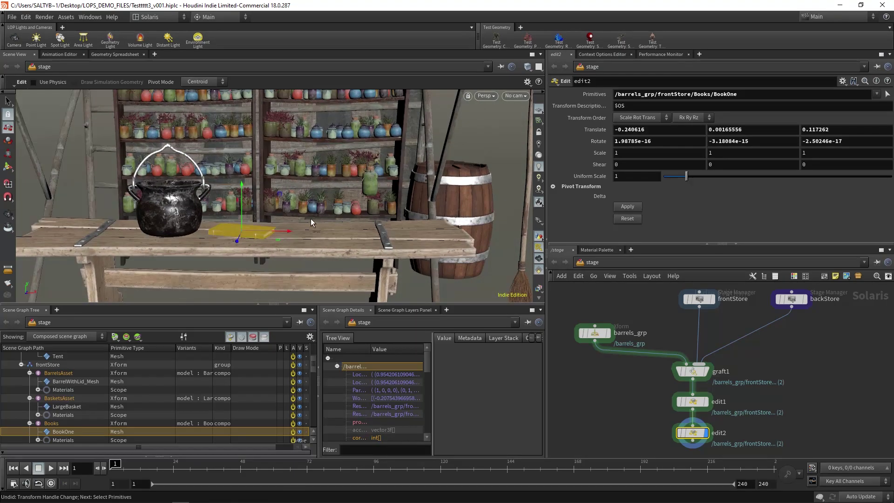
Append a null node after edit2 and bring up the primitive options of the BookOne mesh
{"action": "middle_click_drag", "start_coordinate": [614, 413], "coordinate": [578, 379]}
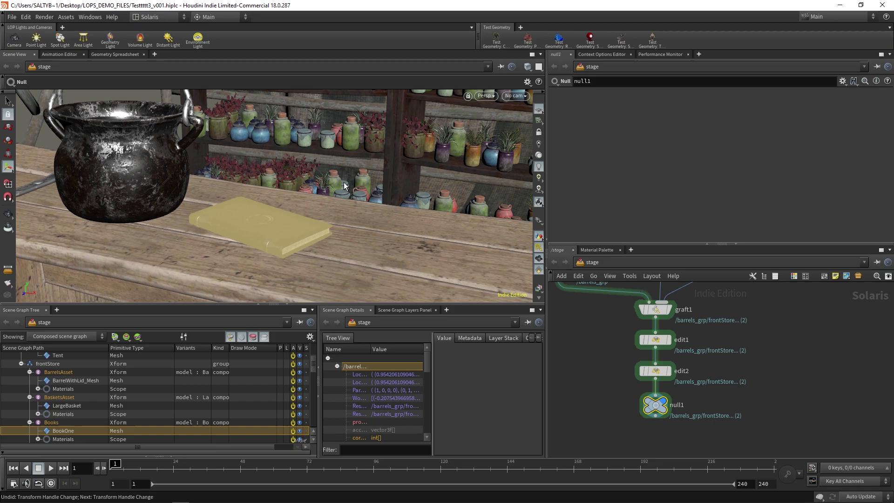
{"action": "right_click", "coordinate": [254, 218]}
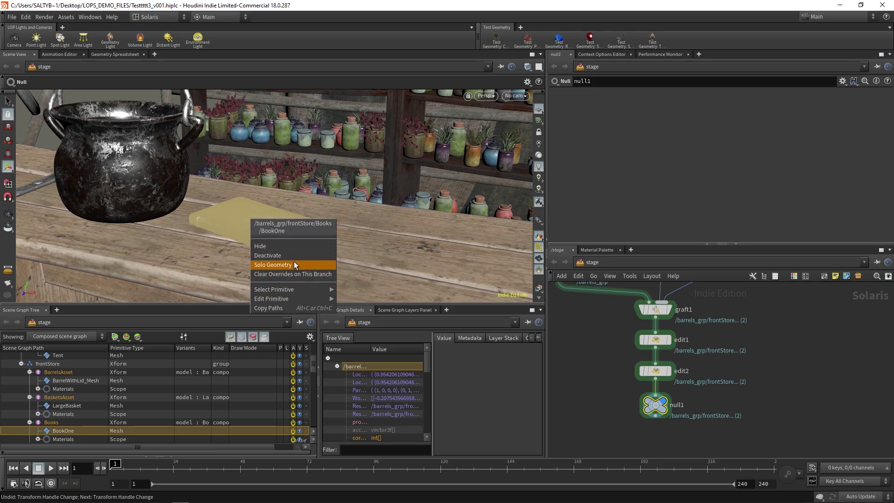
{"action": "mouse_move", "coordinate": [284, 289]}
{"action": "left_click", "coordinate": [214, 215]}
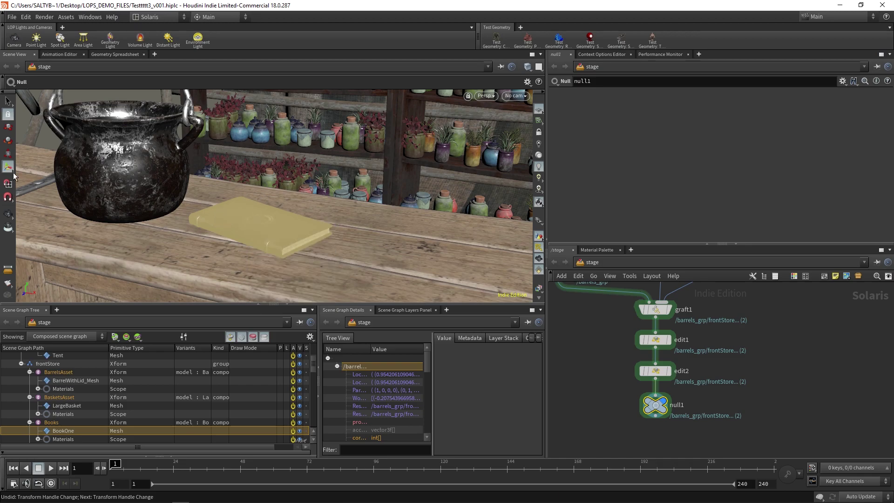
{"action": "right_click", "coordinate": [256, 215]}
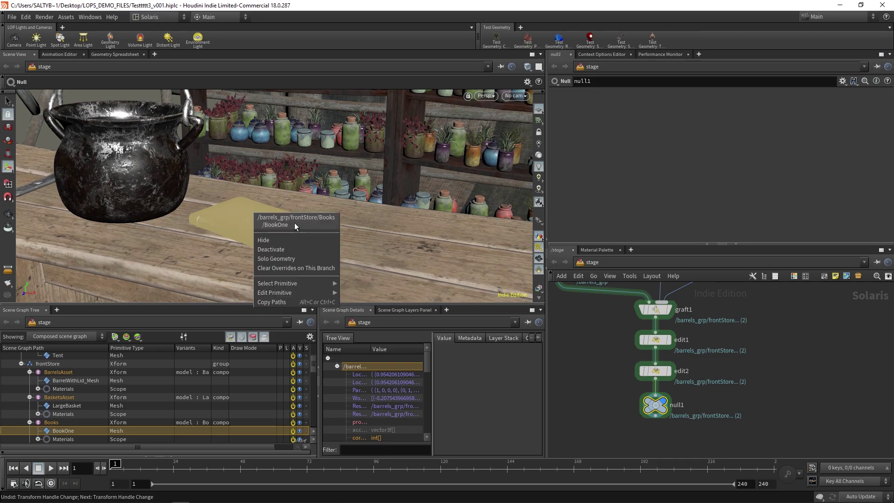
{"action": "mouse_move", "coordinate": [329, 284]}
Switch to the browser and consult the LOPS layout tutorial's instructions for editing asset variants
{"action": "left_click_drag", "start_coordinate": [0, 70], "coordinate": [372, 17]}
{"action": "double_click", "coordinate": [372, 17]}
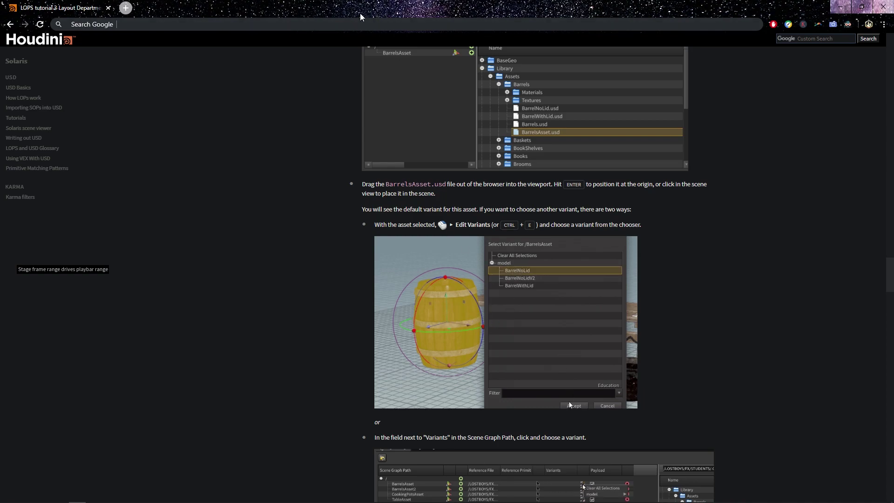
{"action": "left_click_drag", "start_coordinate": [359, 13], "coordinate": [0, 61]}
Examine the Select Primitive and Edit Primitive options available for the BookOne mesh, with the Select tool active
{"action": "right_click", "coordinate": [272, 222]}
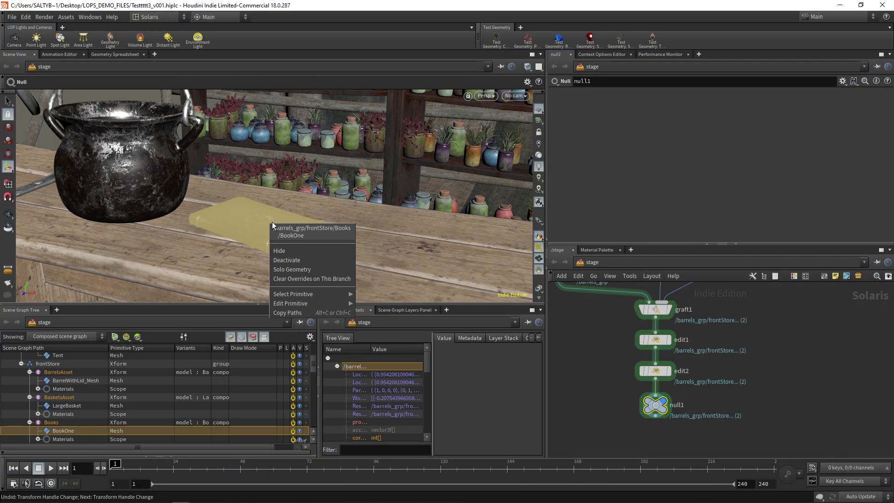
{"action": "mouse_move", "coordinate": [330, 297]}
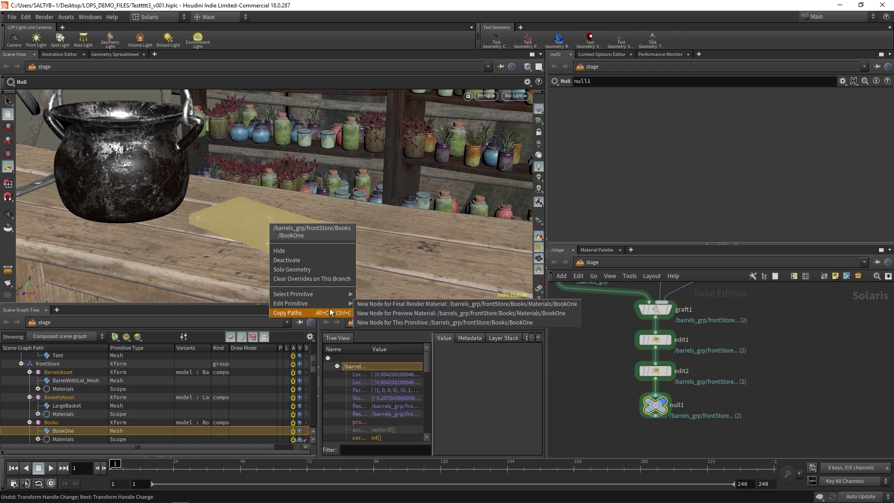
{"action": "left_click", "coordinate": [8, 100]}
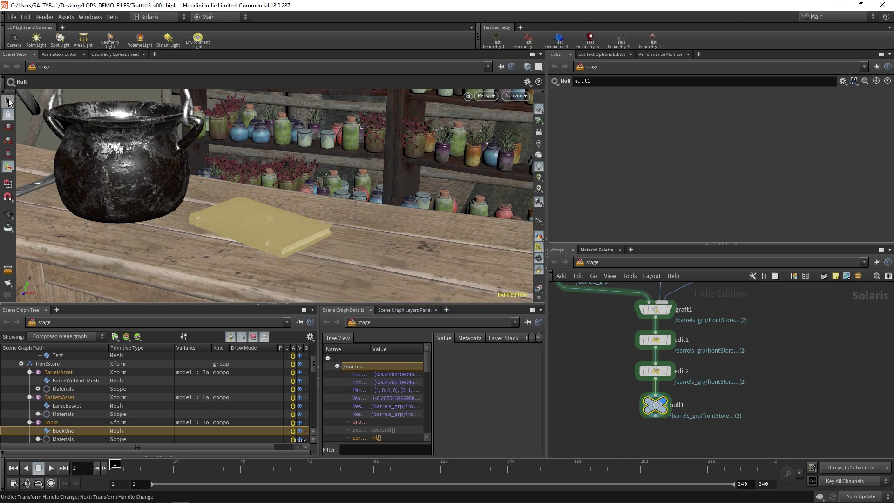
{"action": "right_click", "coordinate": [271, 234]}
{"action": "mouse_move", "coordinate": [334, 306]}
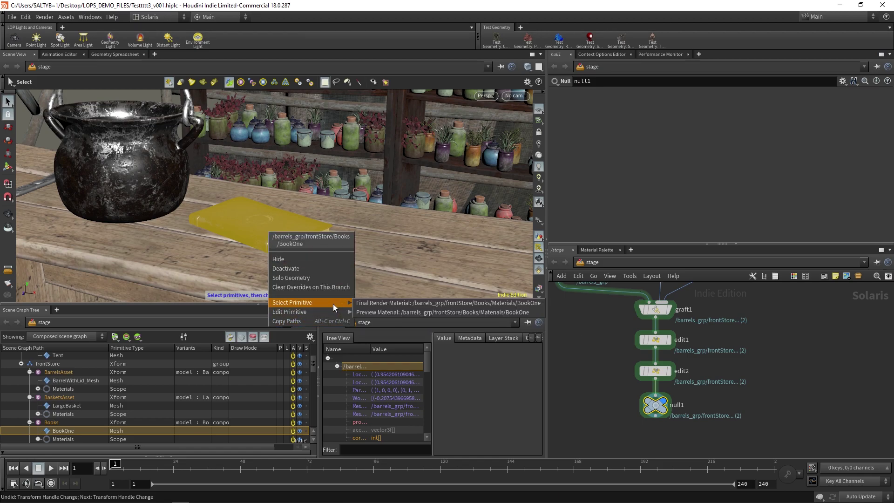
{"action": "left_click", "coordinate": [242, 222]}
{"action": "right_click_drag", "start_coordinate": [244, 223], "coordinate": [269, 239], "text": "alt"}
{"action": "mouse_move", "coordinate": [269, 239]}
{"action": "left_mouse_down", "text": "alt"}
{"action": "mouse_move", "coordinate": [248, 245]}
{"action": "mouse_move", "coordinate": [269, 252]}
{"action": "mouse_move", "coordinate": [256, 246]}
{"action": "mouse_move", "coordinate": [263, 242]}
{"action": "left_mouse_up", "text": "alt"}
{"action": "middle_click_drag", "start_coordinate": [218, 239], "coordinate": [207, 231], "text": "alt"}
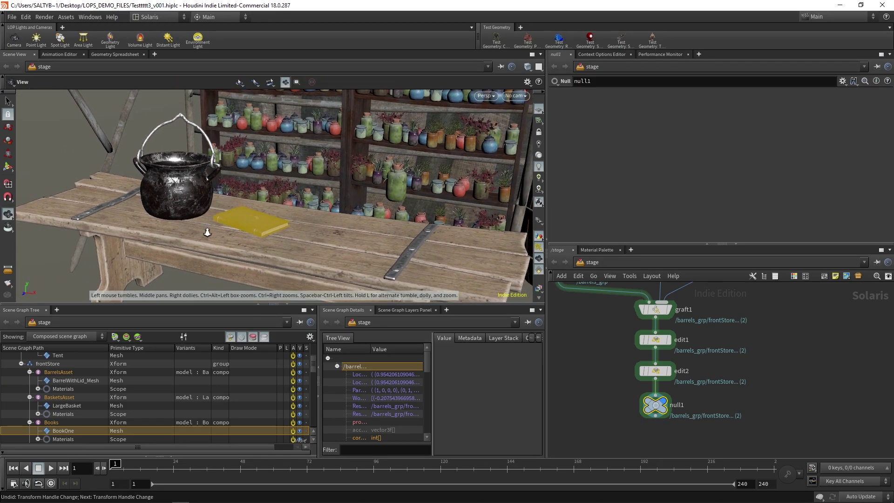
{"action": "right_click_drag", "start_coordinate": [207, 231], "coordinate": [231, 234], "text": "alt"}
{"action": "key", "text": "Escape"}
{"action": "left_click_drag", "start_coordinate": [245, 235], "coordinate": [222, 234]}
{"action": "key", "text": "s"}
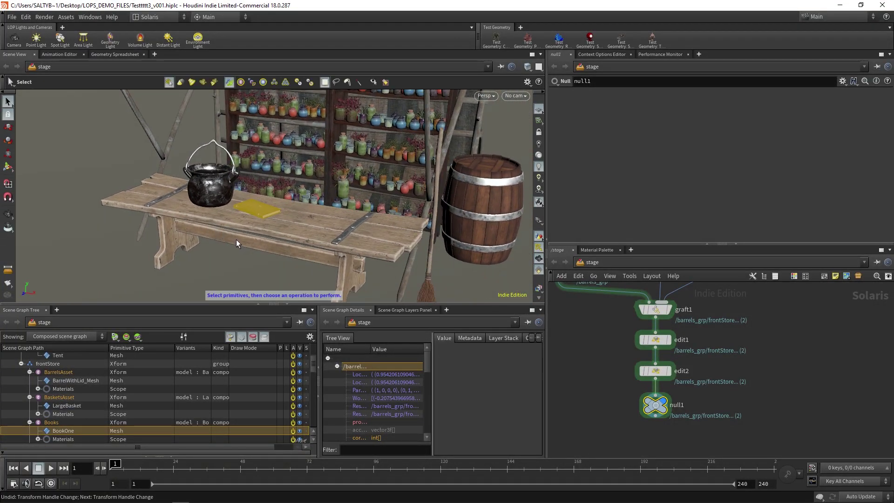